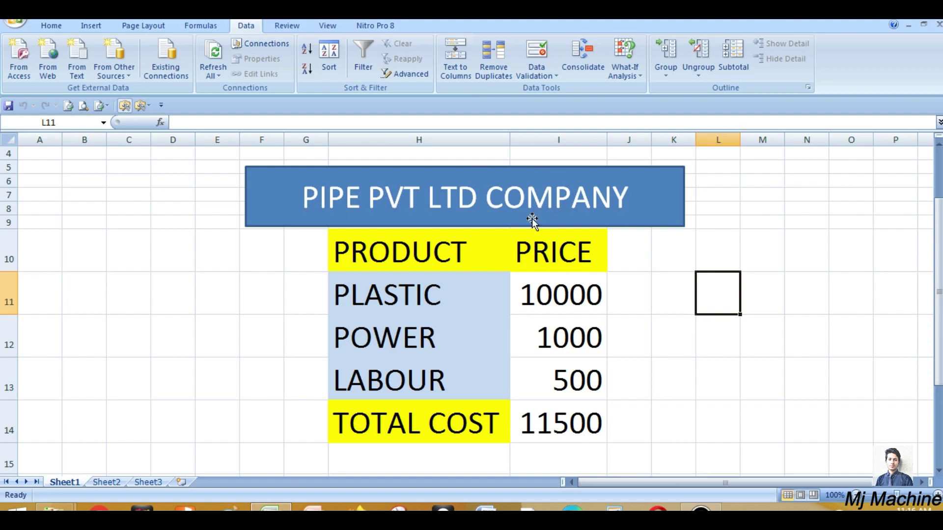
# - Review the product names, their prices and the total cost formula in the pipe company's cost table
pyautogui.click(443, 244)
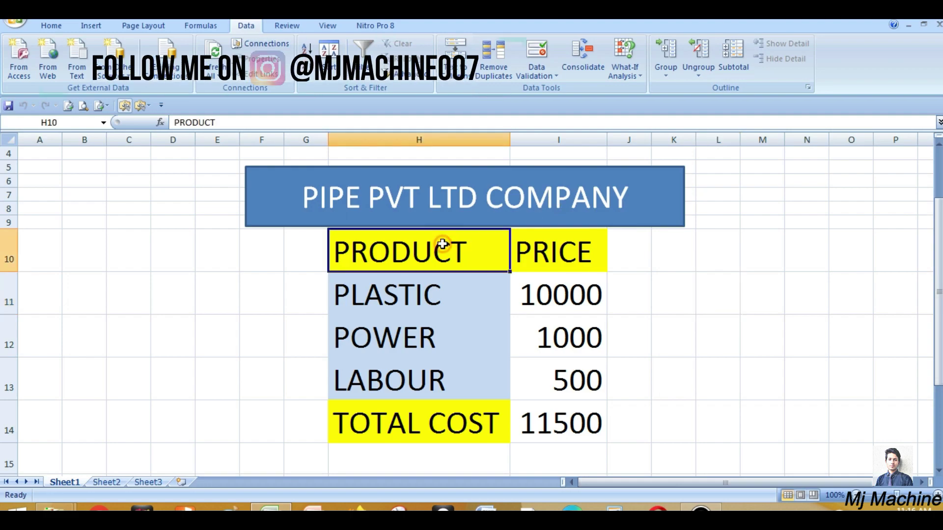
pyautogui.click(565, 260)
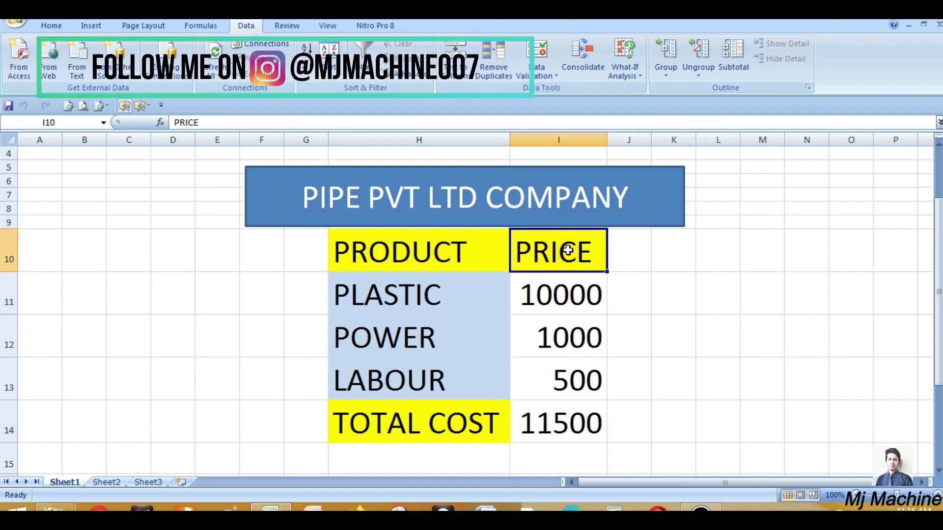
pyautogui.click(420, 295)
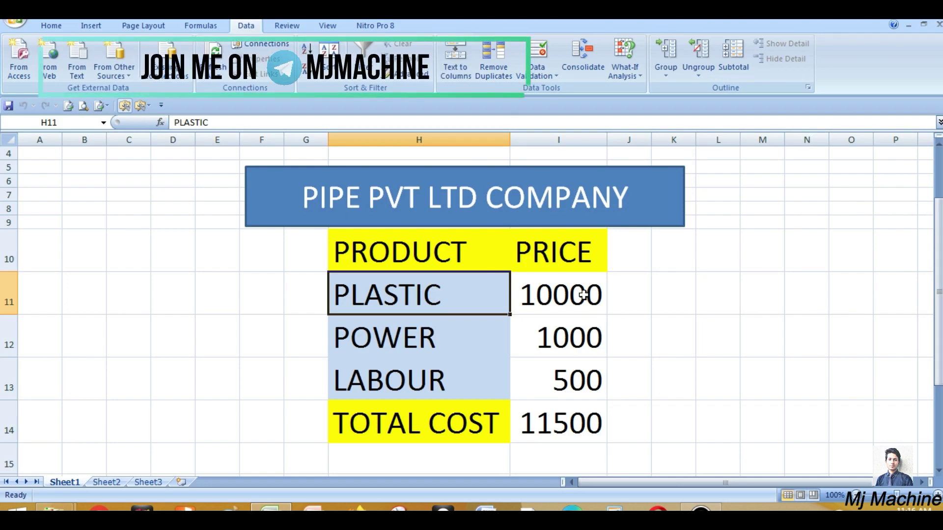
pyautogui.click(427, 337)
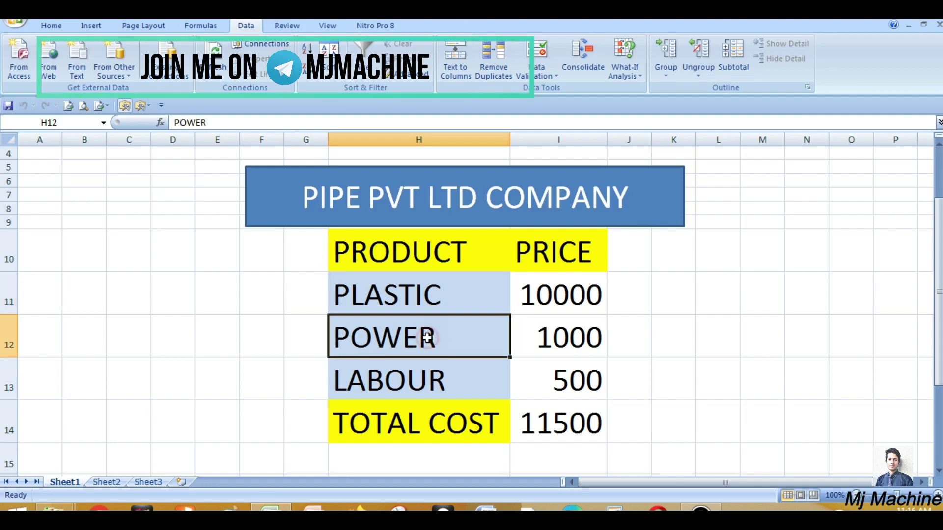
pyautogui.click(541, 344)
pyautogui.click(424, 383)
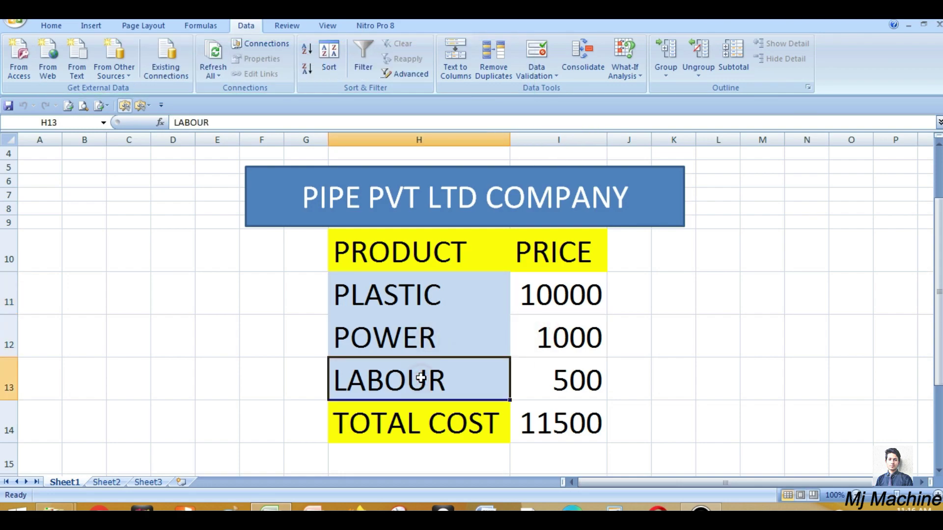
pyautogui.click(581, 381)
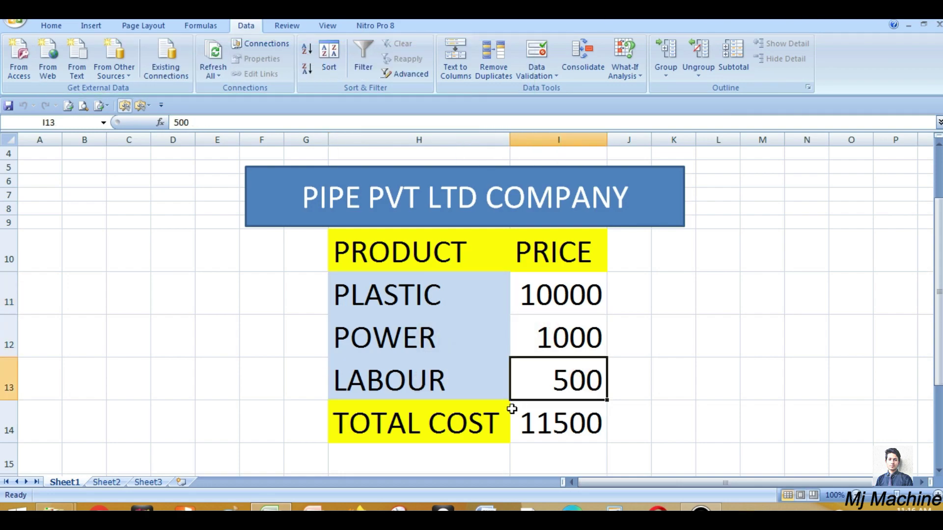
pyautogui.click(587, 423)
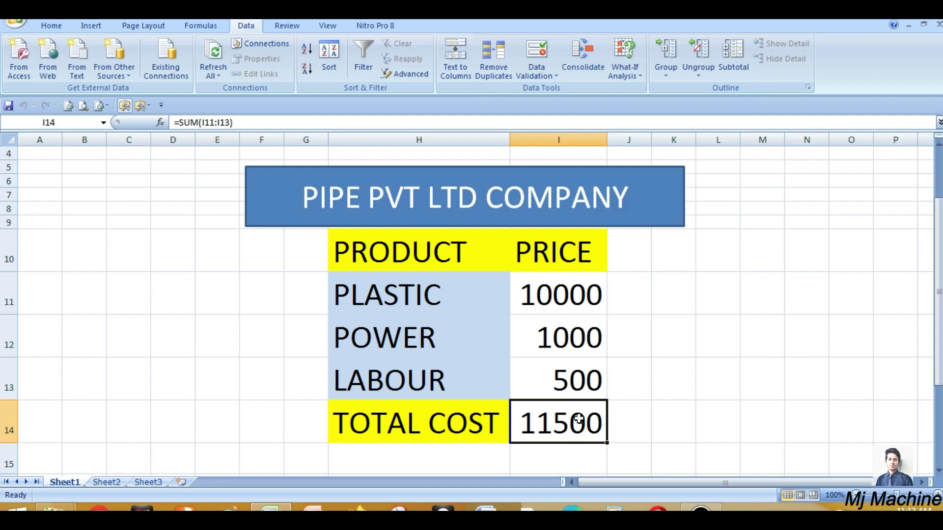
# - Add a scenario named maximum in the Scenario Manager, using the price cells I11:I13 as its changing cells
pyautogui.click(49, 24)
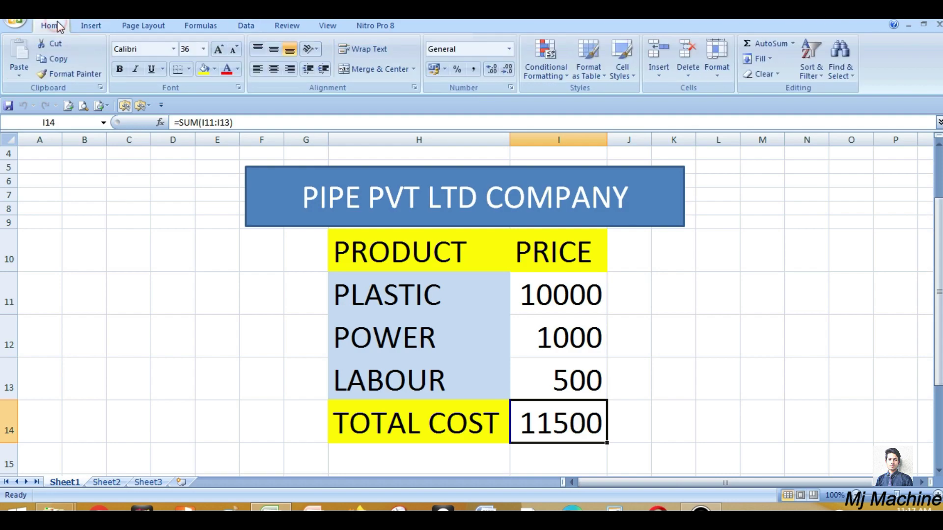
pyautogui.click(249, 25)
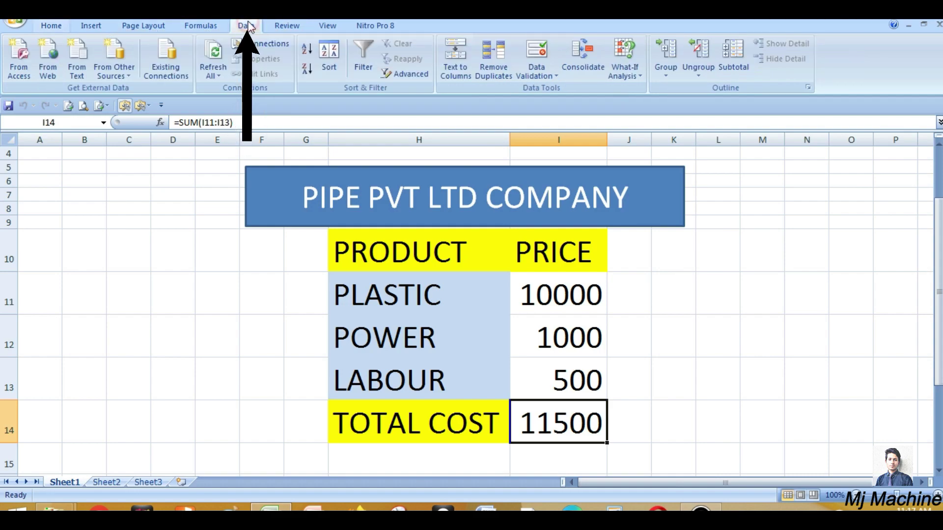
pyautogui.click(635, 75)
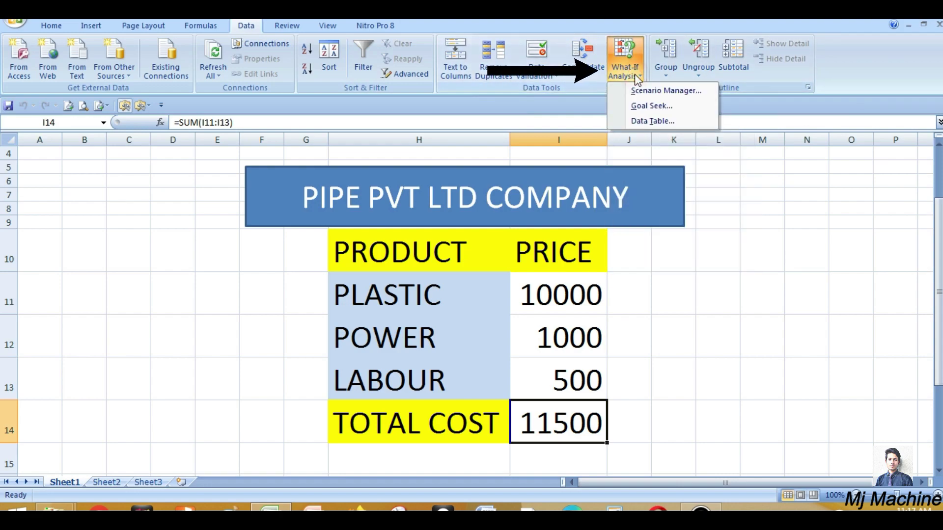
pyautogui.click(663, 91)
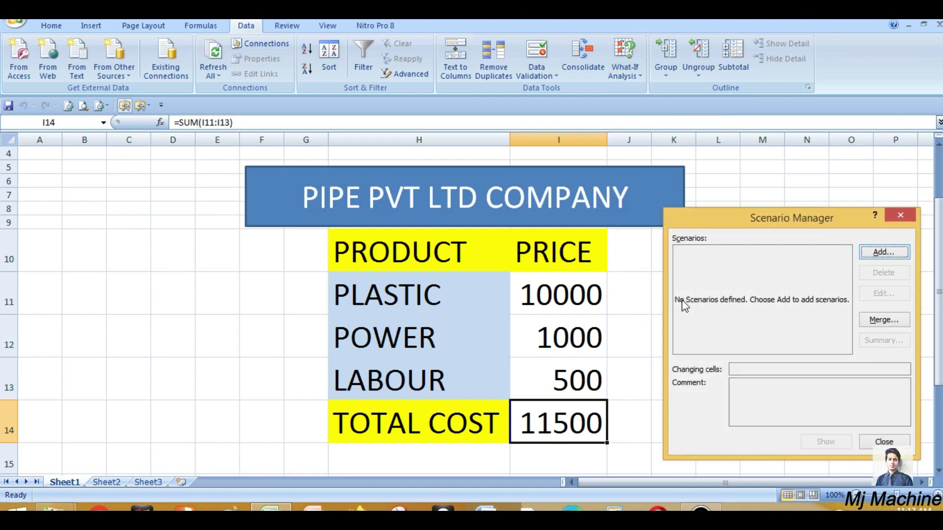
pyautogui.click(893, 253)
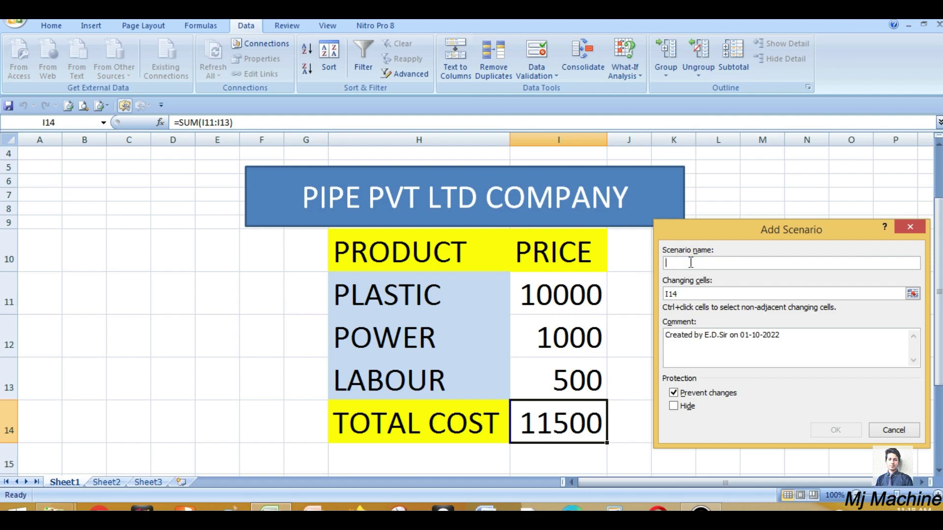
pyautogui.write('maxi')
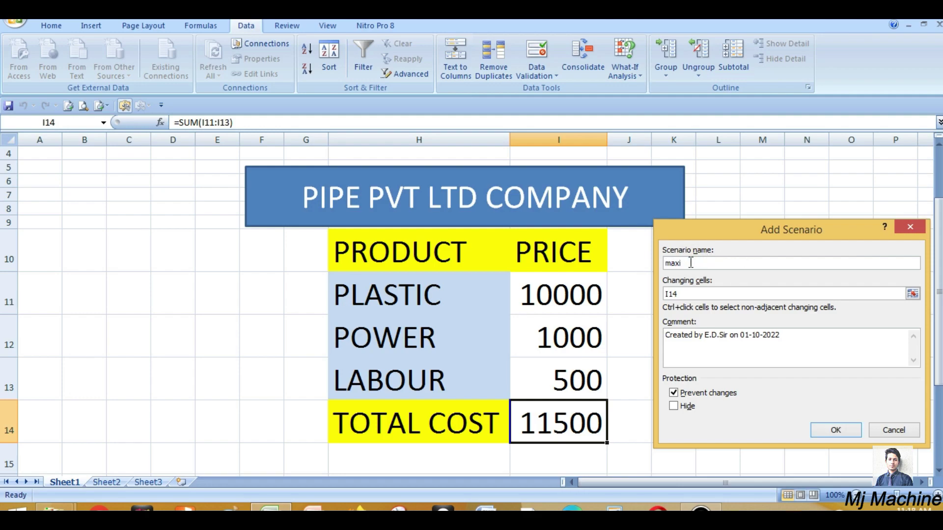
pyautogui.write('mum')
pyautogui.click(693, 294)
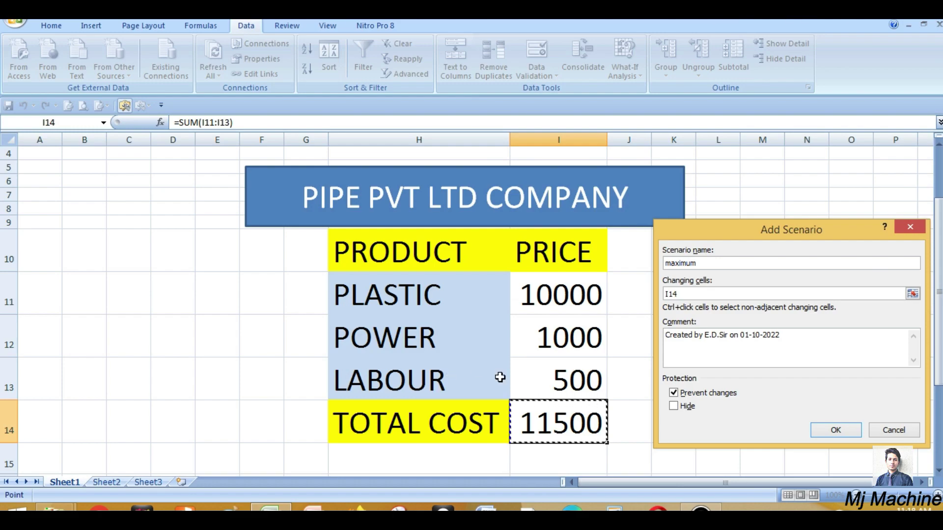
pyautogui.click(571, 293)
pyautogui.moveTo(571, 294); pyautogui.dragTo(568, 371)
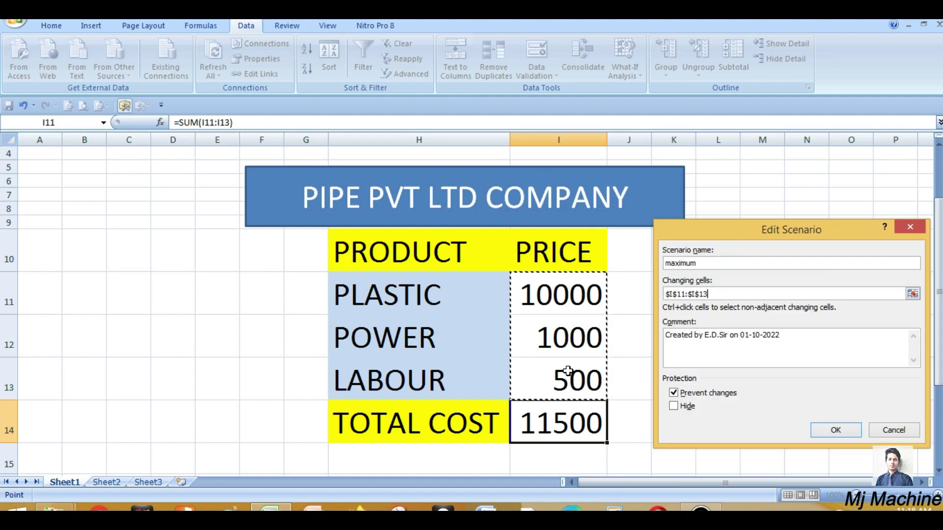
pyautogui.click(836, 431)
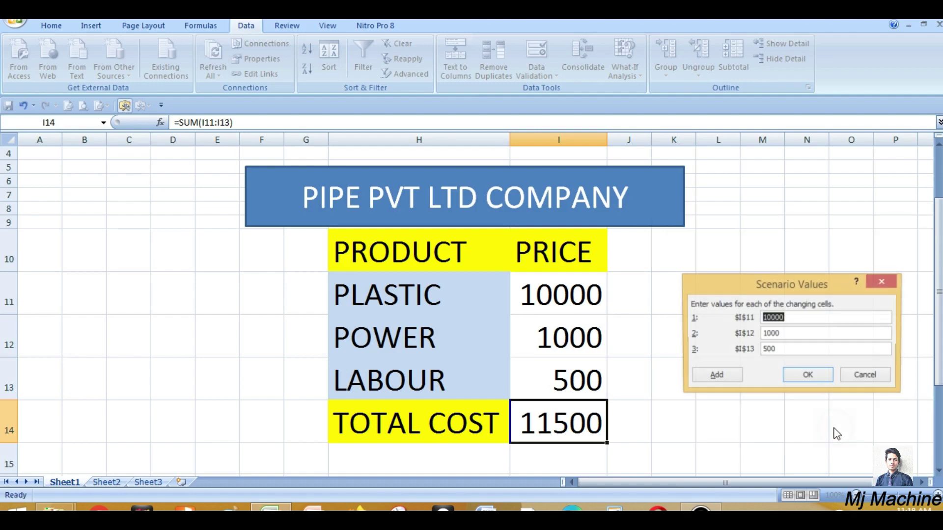
# - Set the maximum scenario's plastic price in I11 to 11000
pyautogui.click(797, 318)
pyautogui.press('BackSpace')
pyautogui.press('BackSpace')
pyautogui.press('BackSpace')
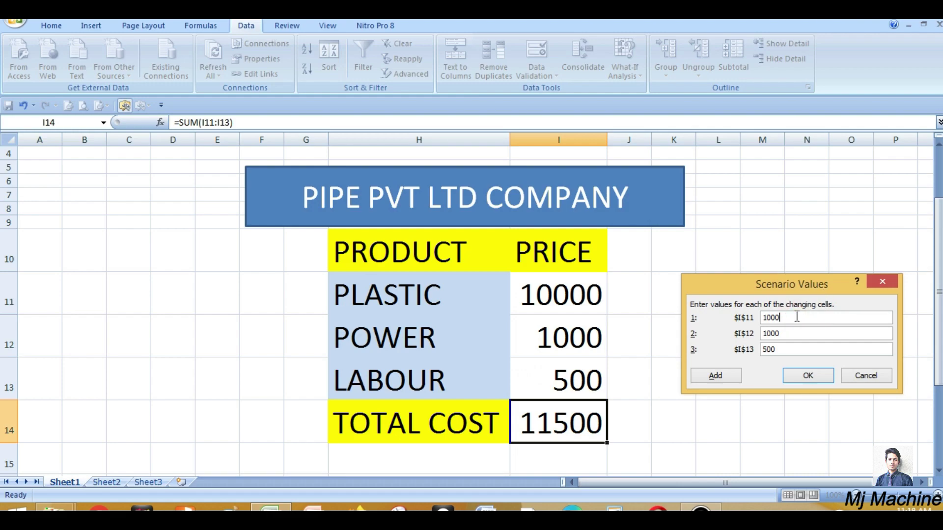
pyautogui.press('BackSpace')
pyautogui.write('1000')
# - Set the maximum scenario's power price in I12 to 1100 and its labour price in I13 to 600
pyautogui.click(786, 333)
pyautogui.press('BackSpace')
pyautogui.press('BackSpace')
pyautogui.press('BackSpace')
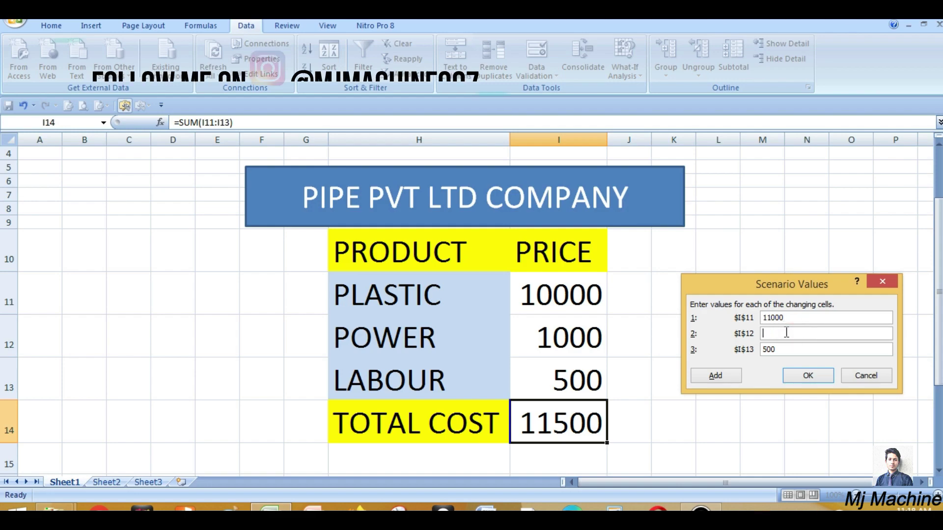
pyautogui.write('100')
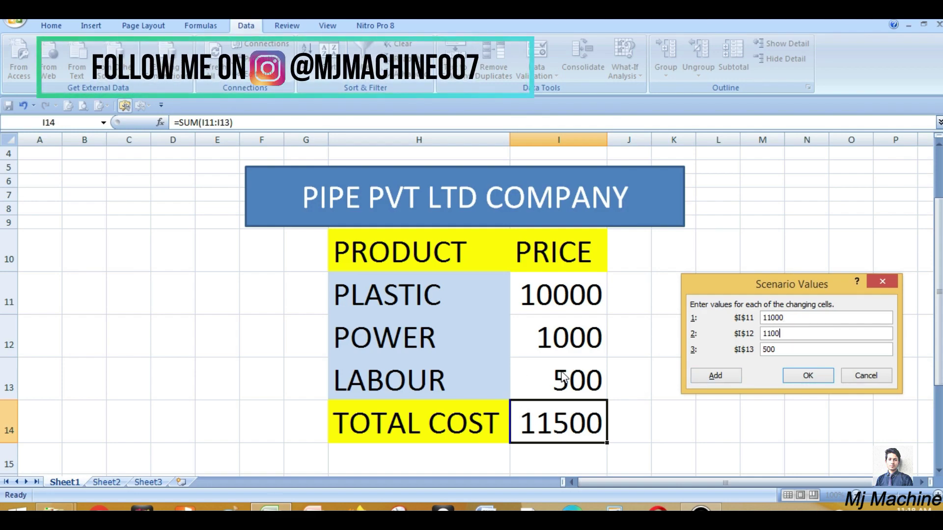
pyautogui.click(786, 351)
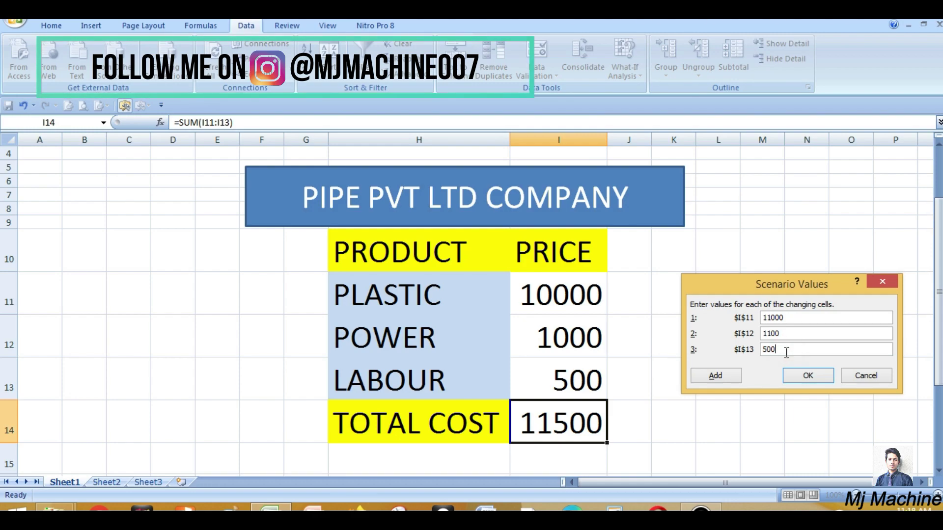
pyautogui.press('BackSpace')
pyautogui.press('BackSpace')
pyautogui.press('BackSpace')
pyautogui.write('600')
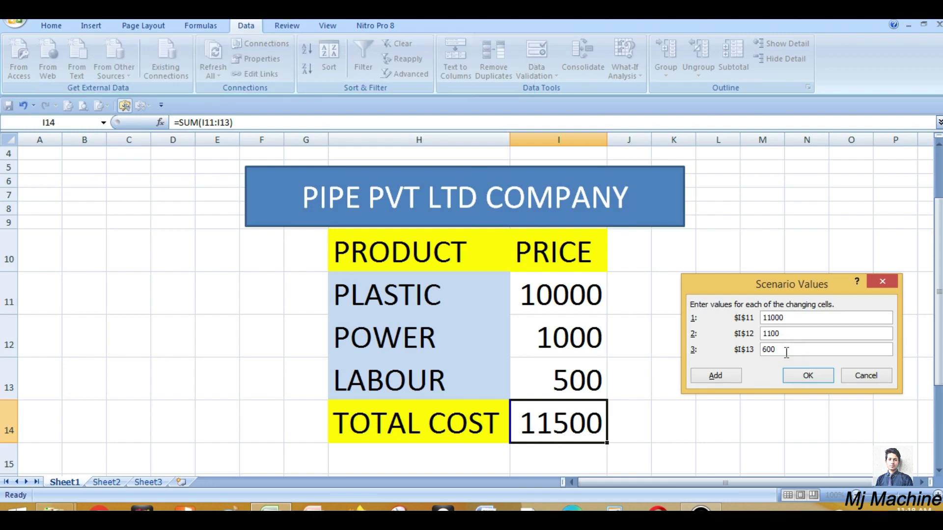
# - Add another scenario named minimum with the same changing cells I11:I13
pyautogui.click(715, 376)
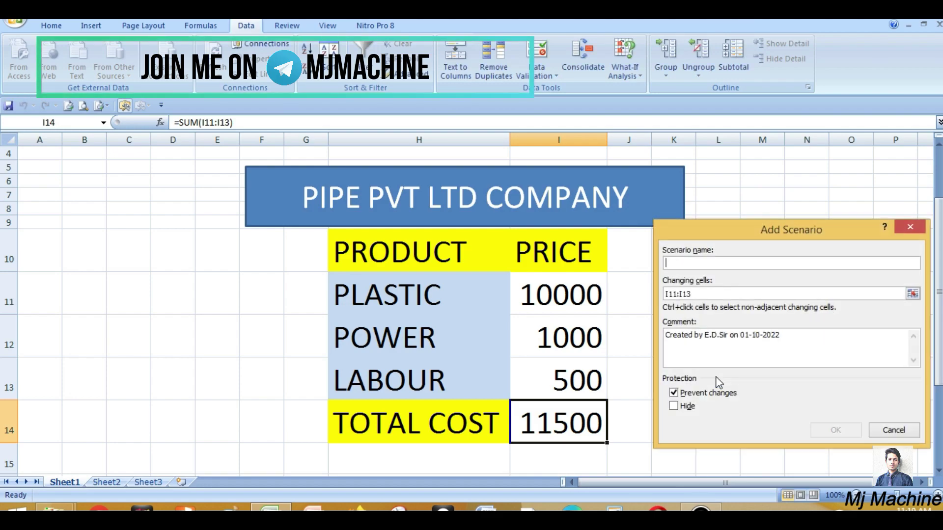
pyautogui.click(695, 262)
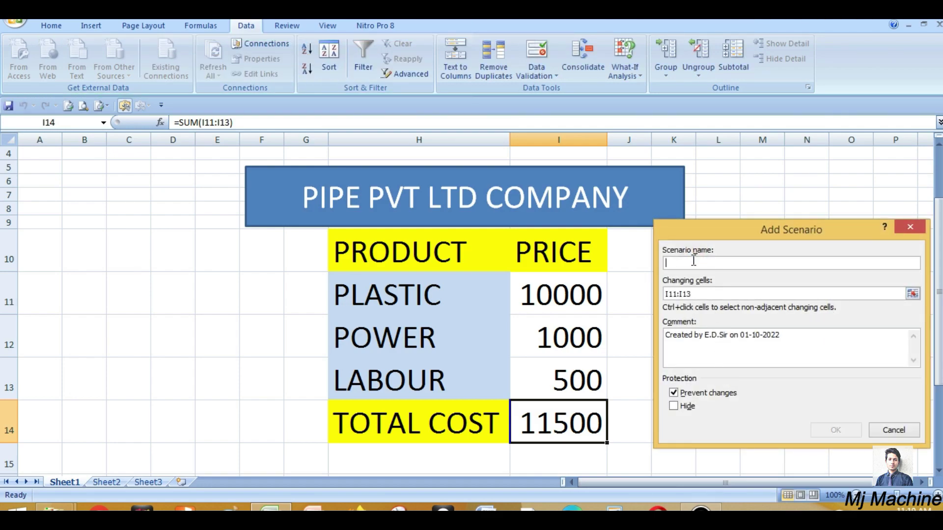
pyautogui.write('m')
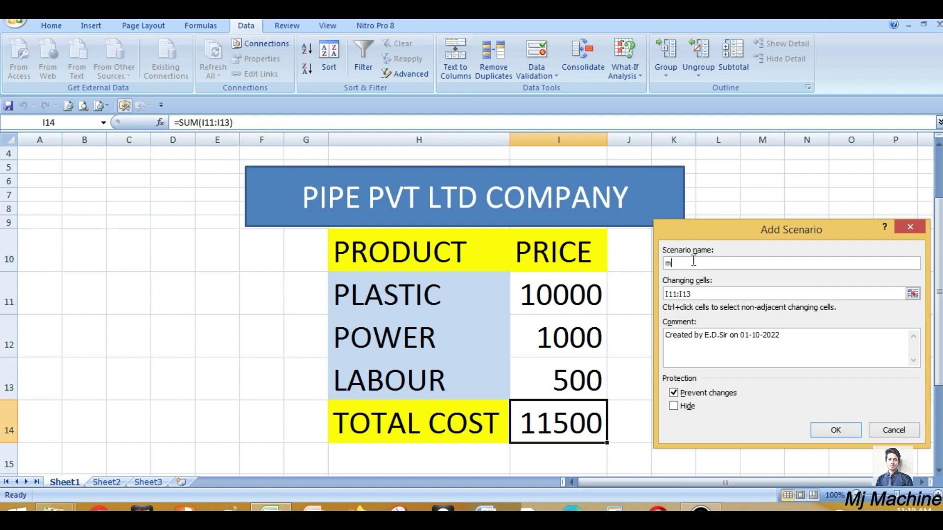
pyautogui.write('inimum')
pyautogui.click(703, 294)
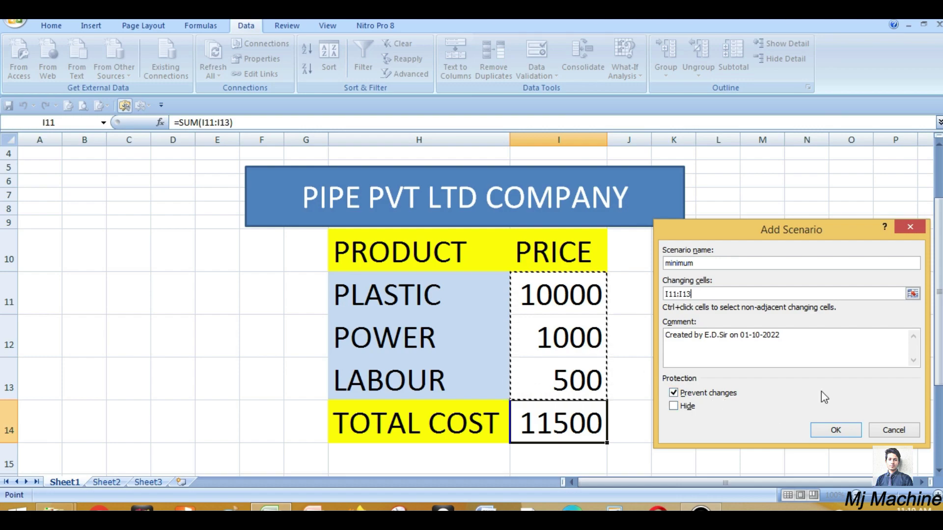
pyautogui.click(836, 430)
# - Set the minimum scenario's values to 9000 for plastic, 900 for power and 400 for labour, and save it
pyautogui.click(803, 318)
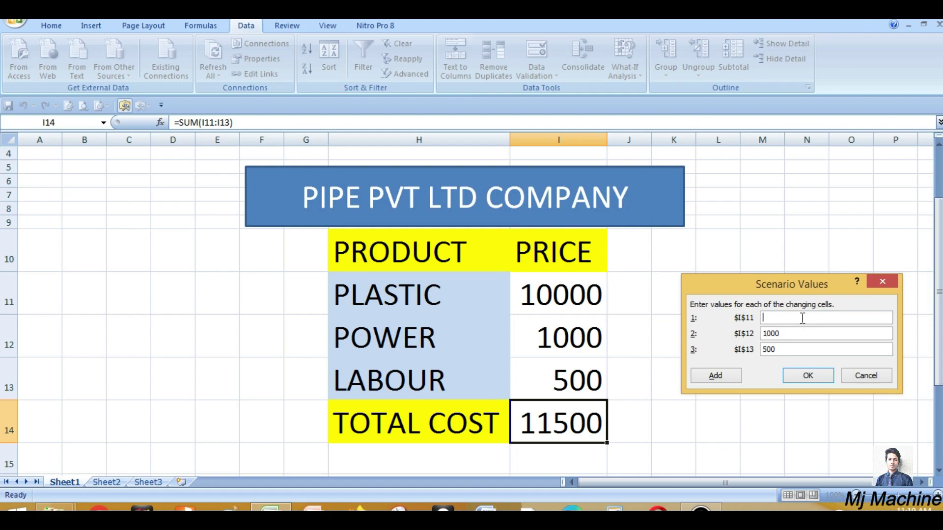
pyautogui.write('9000')
pyautogui.click(781, 332)
pyautogui.click(773, 347)
pyautogui.click(809, 377)
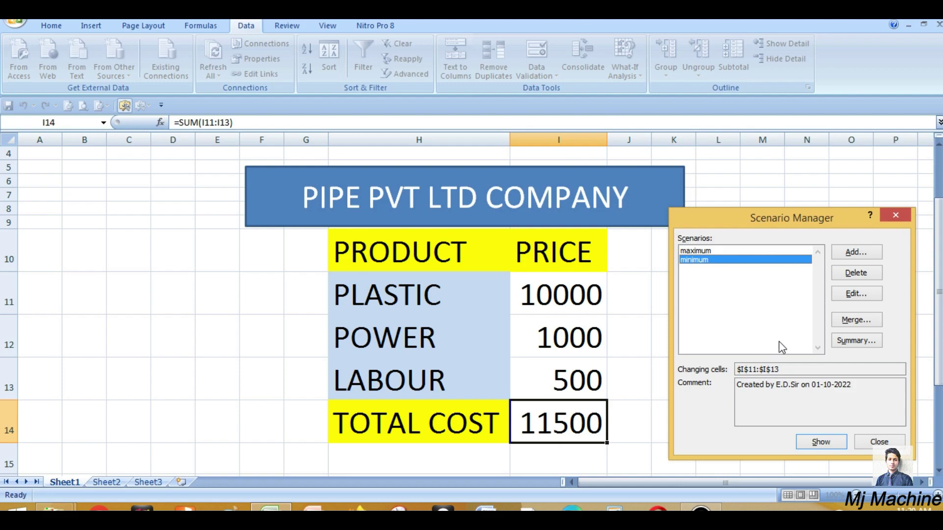
# - Create a Scenario summary report with I14 as the result cell, and collapse and re-expand its grouped value columns
pyautogui.click(853, 339)
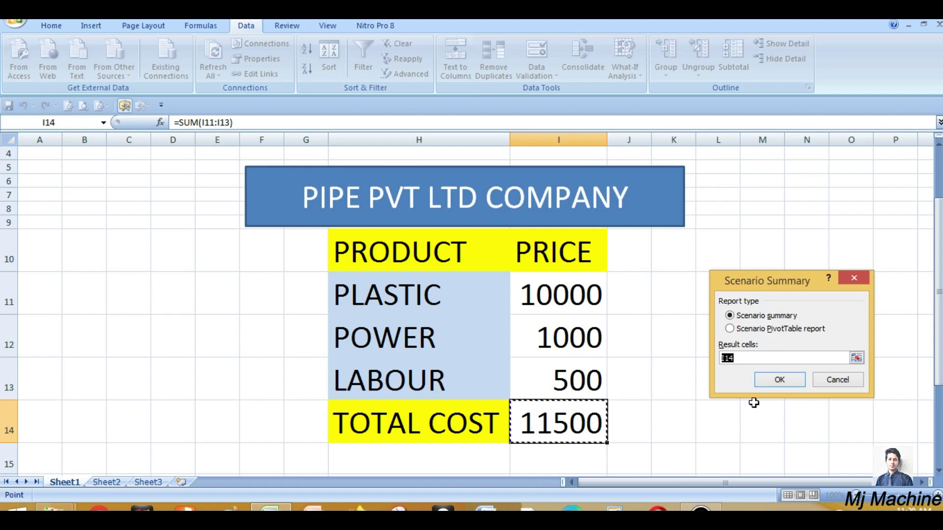
pyautogui.click(784, 381)
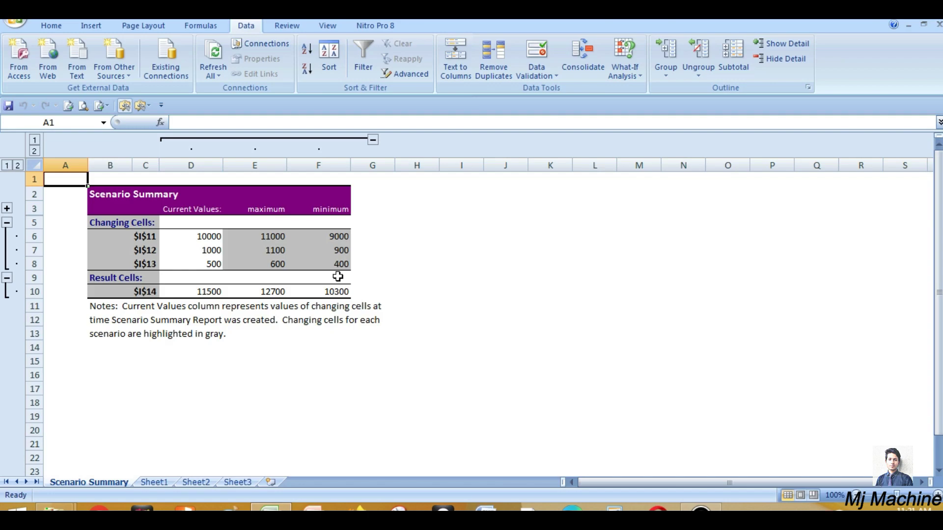
pyautogui.click(373, 140)
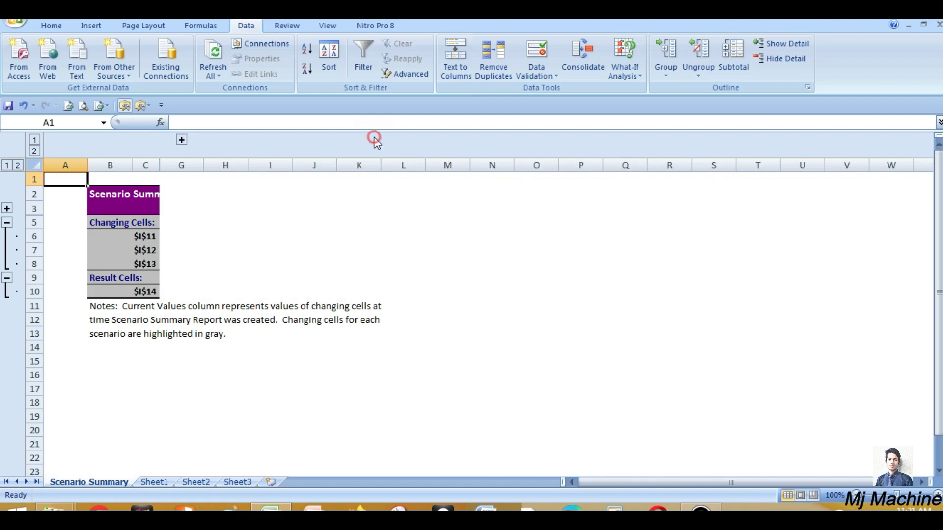
pyautogui.click(182, 141)
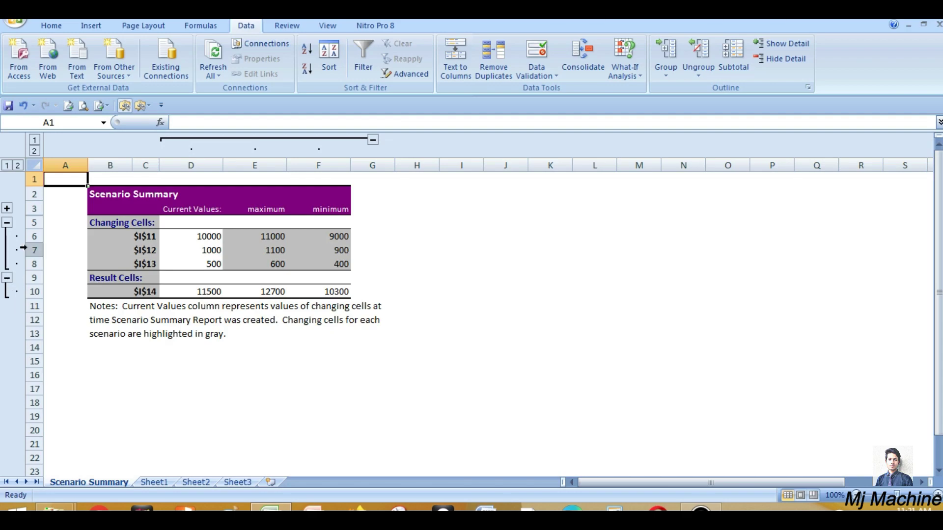